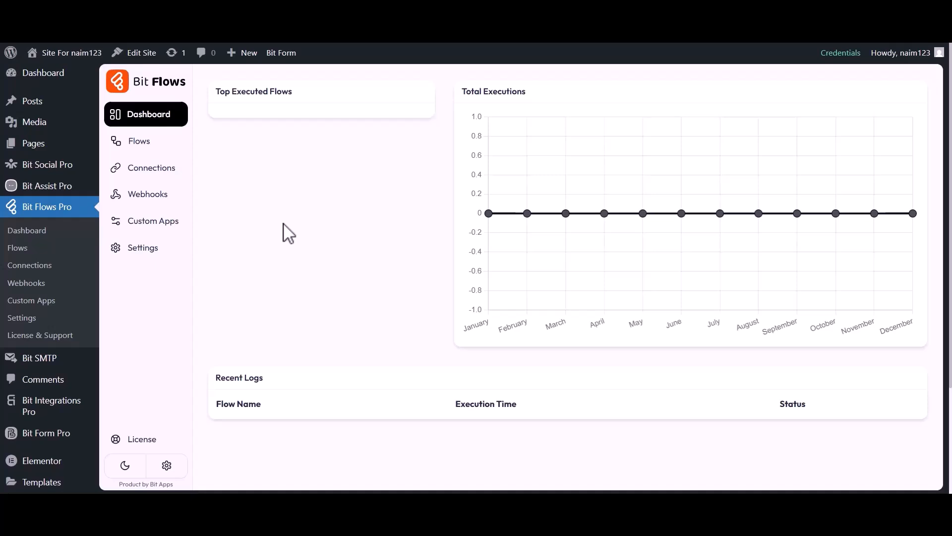
Step: Create a blank flow titled 'Elementor Form to Rapidmail' from the Flows list
left_click(135, 146)
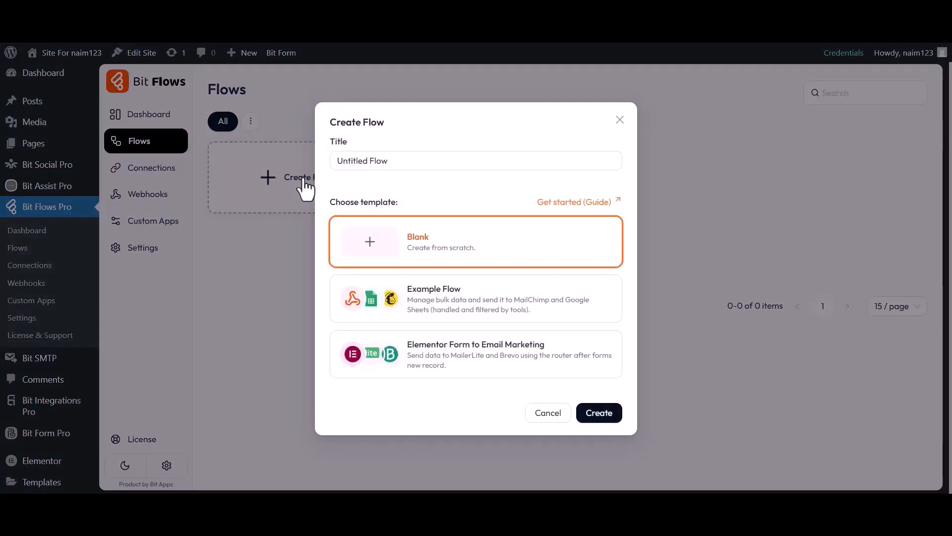
left_click(307, 179)
triple_click(386, 162)
type("Elementor Form to Rapidmail")
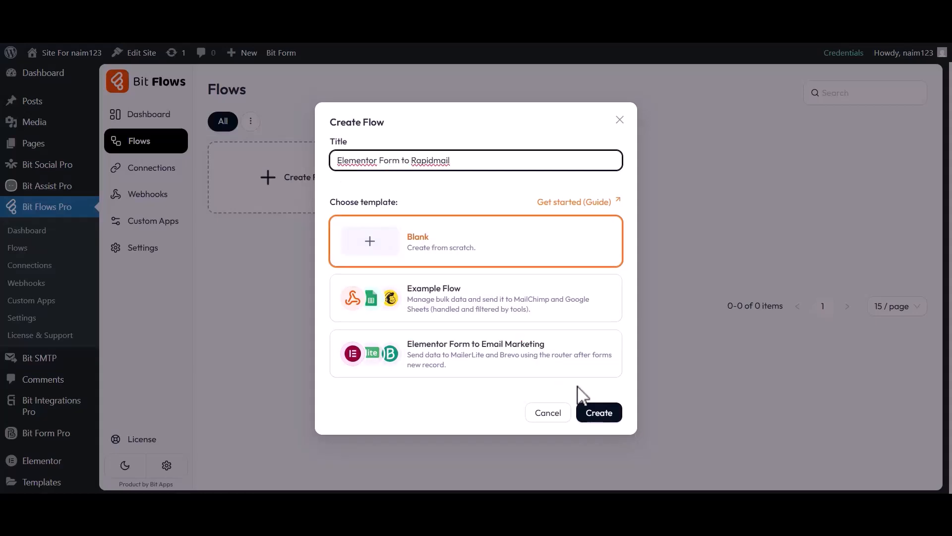
left_click(598, 414)
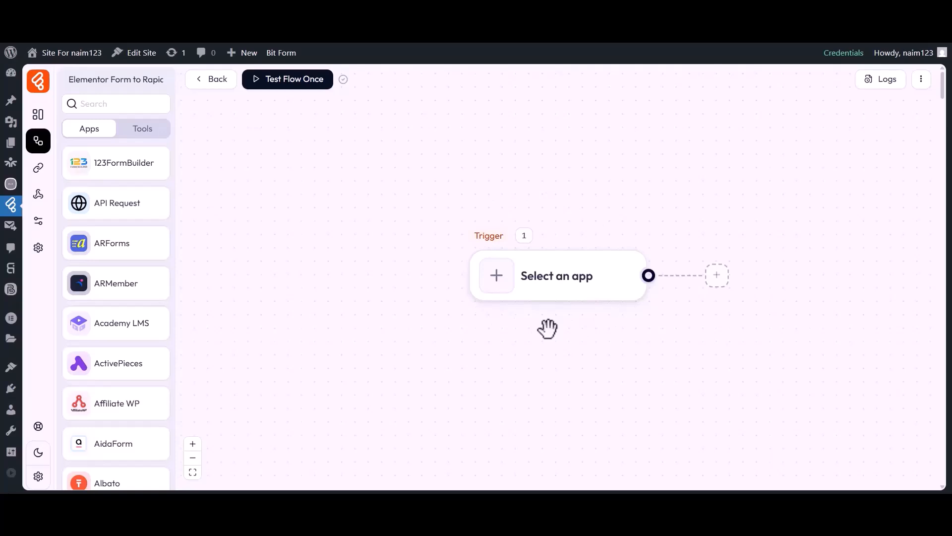
Step: Set the trigger app to Elementor Form with the Forms New Record event
left_click_drag(547, 331, 484, 331)
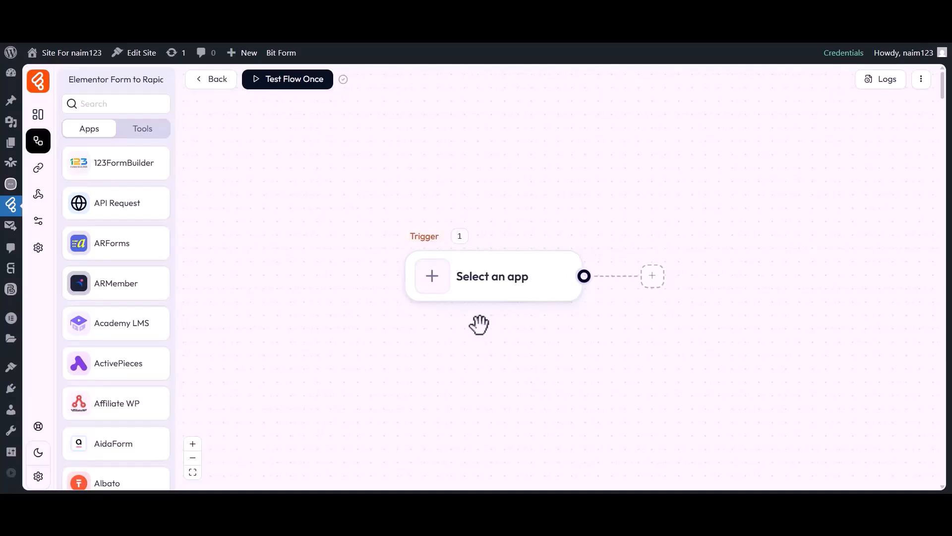
left_click(433, 285)
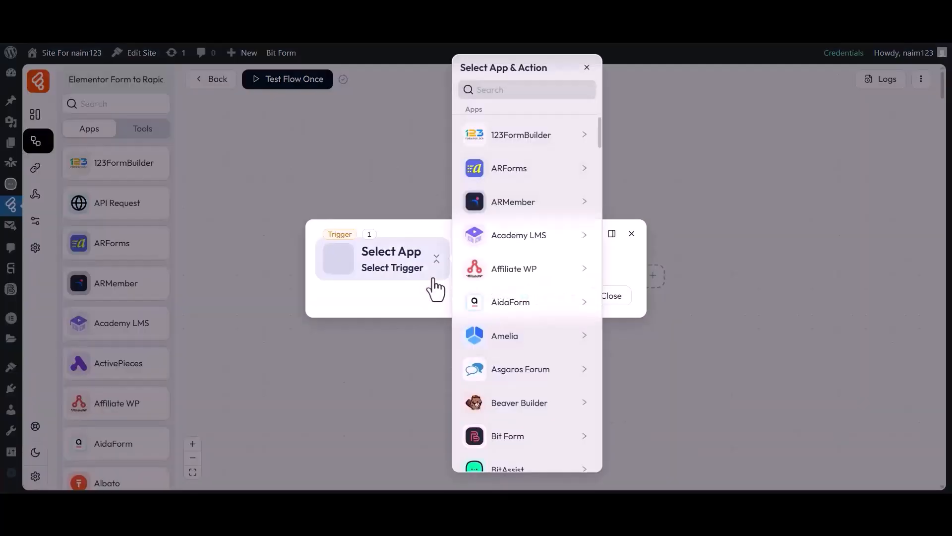
left_click(513, 92)
type("Elementor Form")
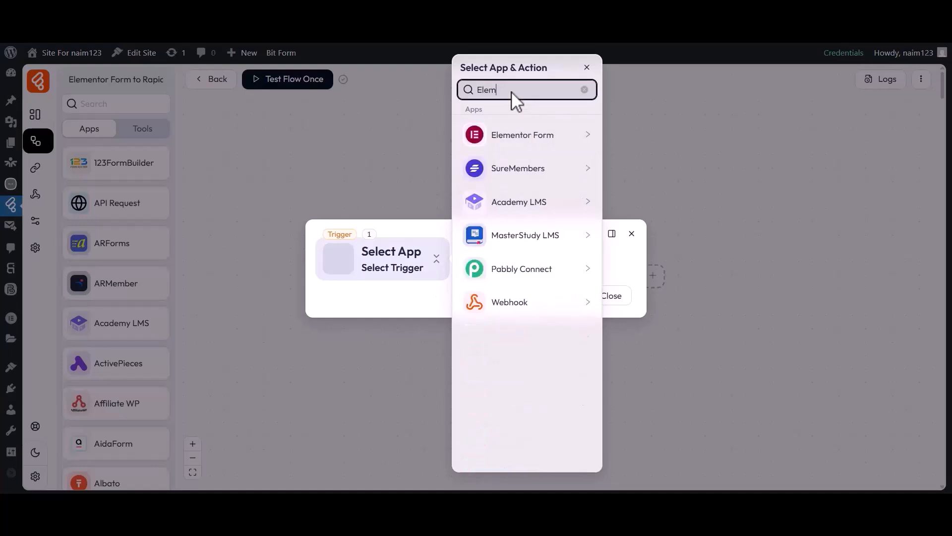
left_click(513, 137)
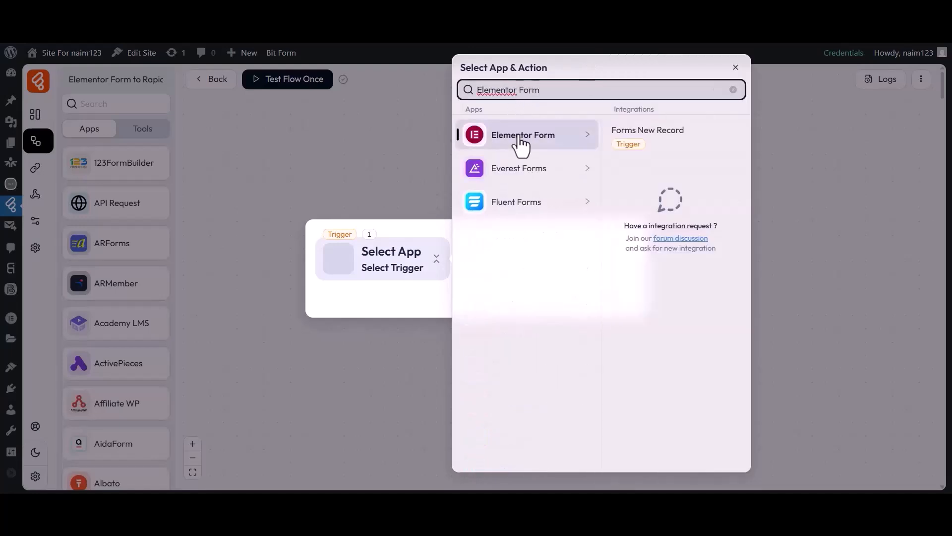
left_click(645, 137)
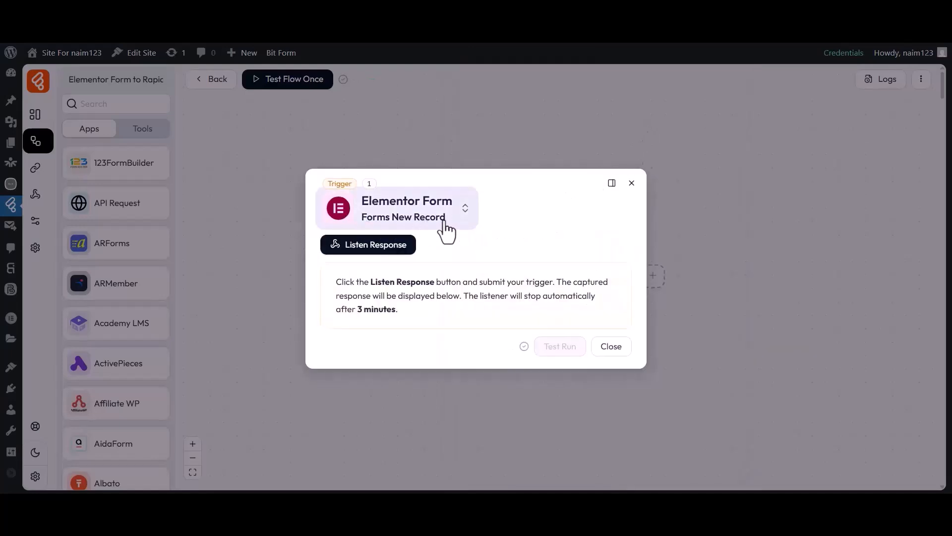
Step: Start listening for a response and fill the form's first name, last name and email
left_click(368, 246)
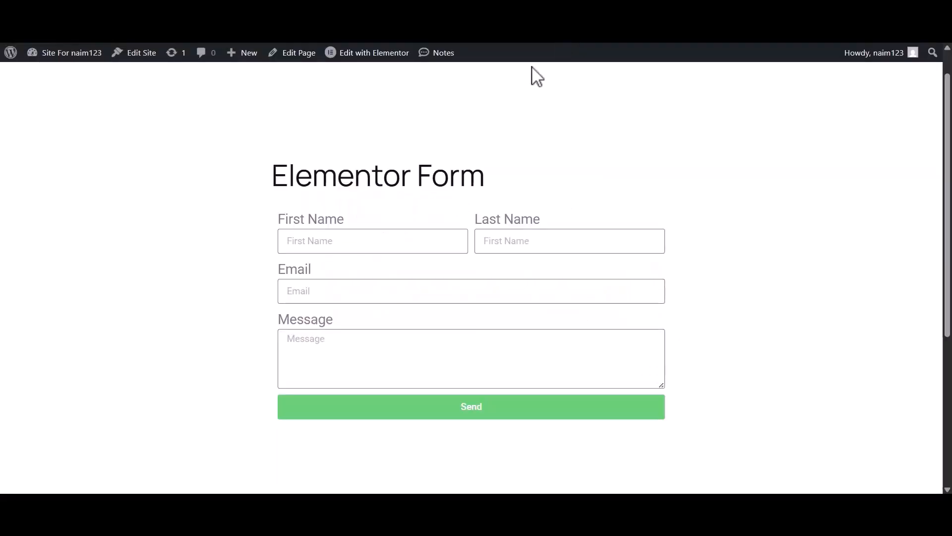
left_click(342, 250)
type("Bit")
left_click(512, 243)
type("Apps")
left_click(442, 292)
Step: Enter the message 'Hi, Bit Flows Team' and submit the test entry
left_click(370, 348)
type("Hi, Bit Flows Team")
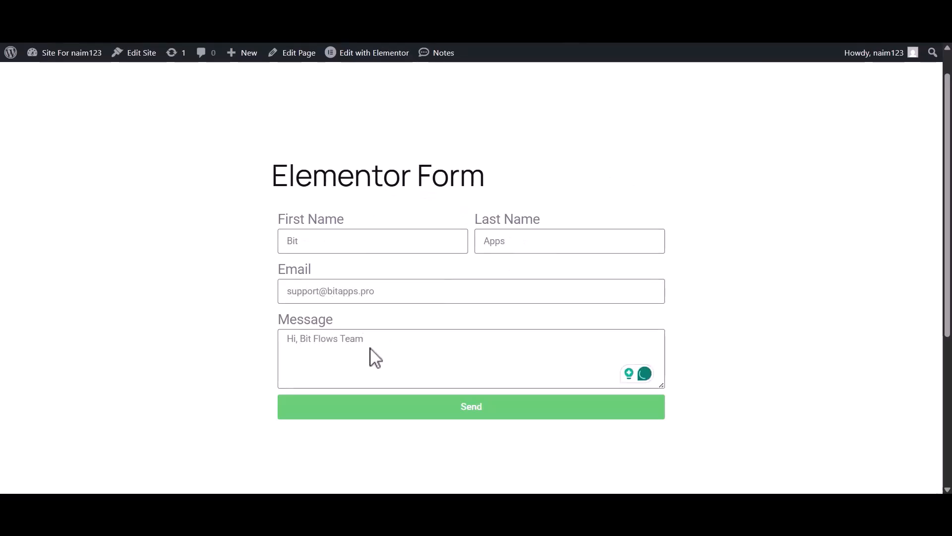
left_click(469, 405)
left_click_drag(295, 433, 504, 448)
left_click(504, 449)
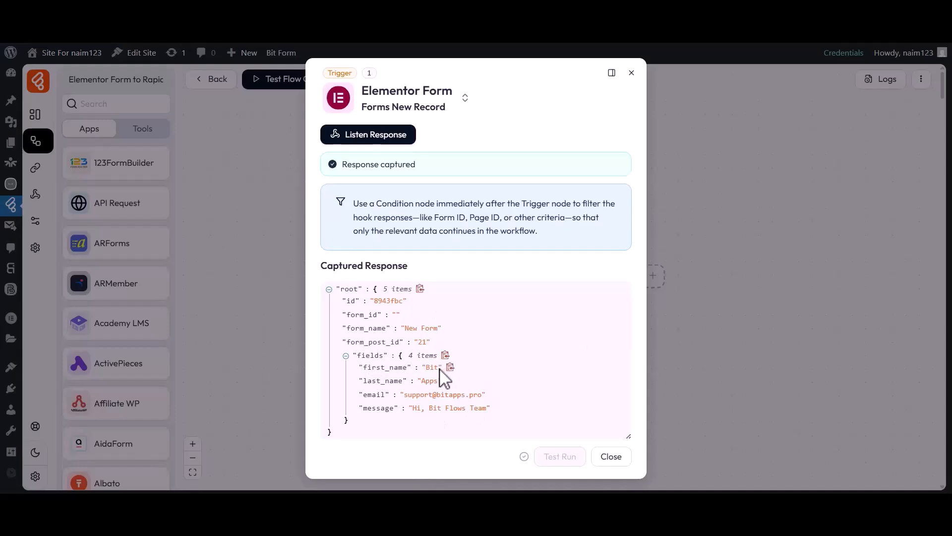
Step: Check the captured email value and close the Elementor Form trigger settings
left_click_drag(364, 396, 484, 398)
left_click(484, 398)
left_click(611, 454)
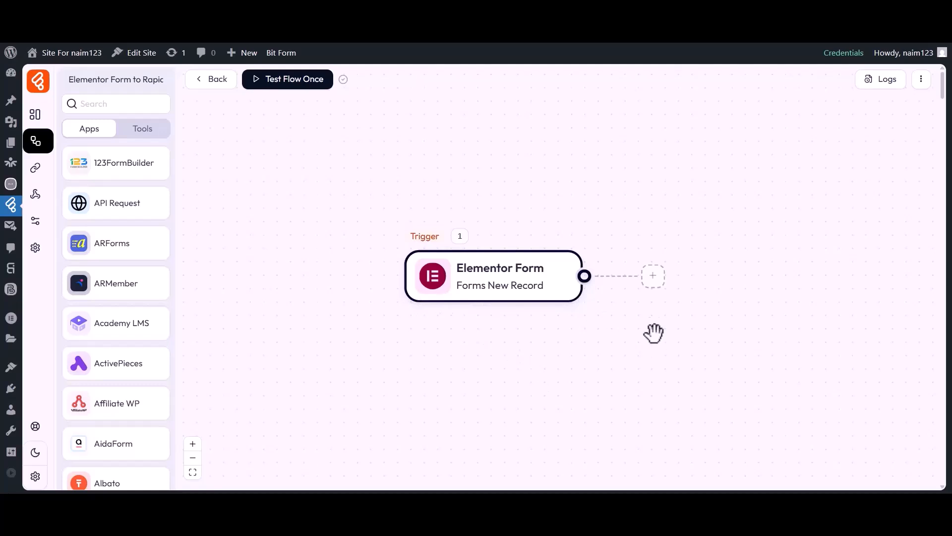
Step: Add a Rapidmail Add Recipient action after the trigger and open its connection list
left_click(653, 276)
left_click(694, 278)
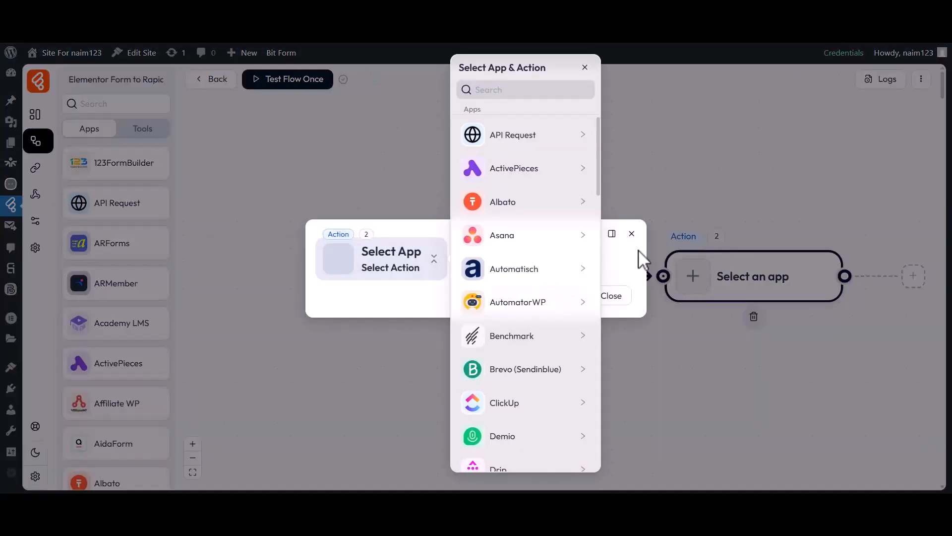
left_click(488, 90)
type("Rapidmail")
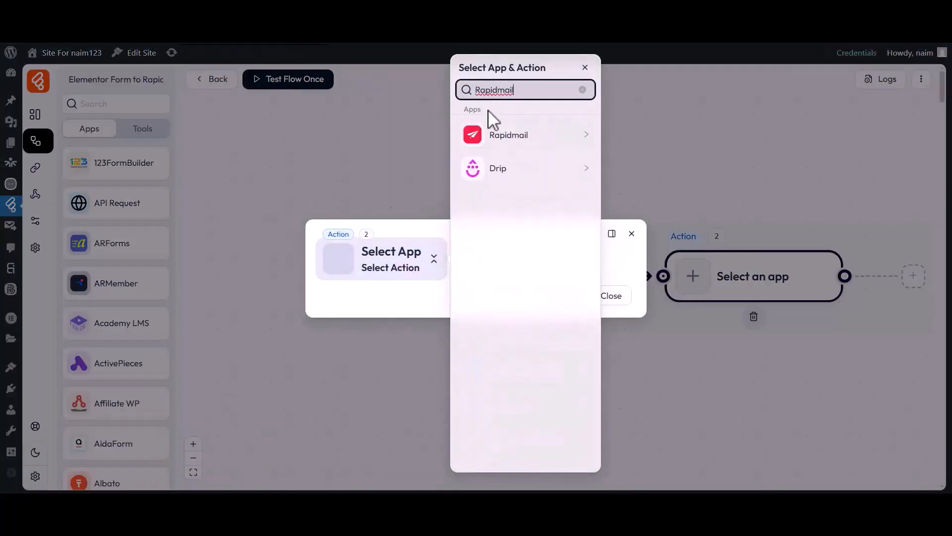
left_click(511, 138)
left_click(633, 137)
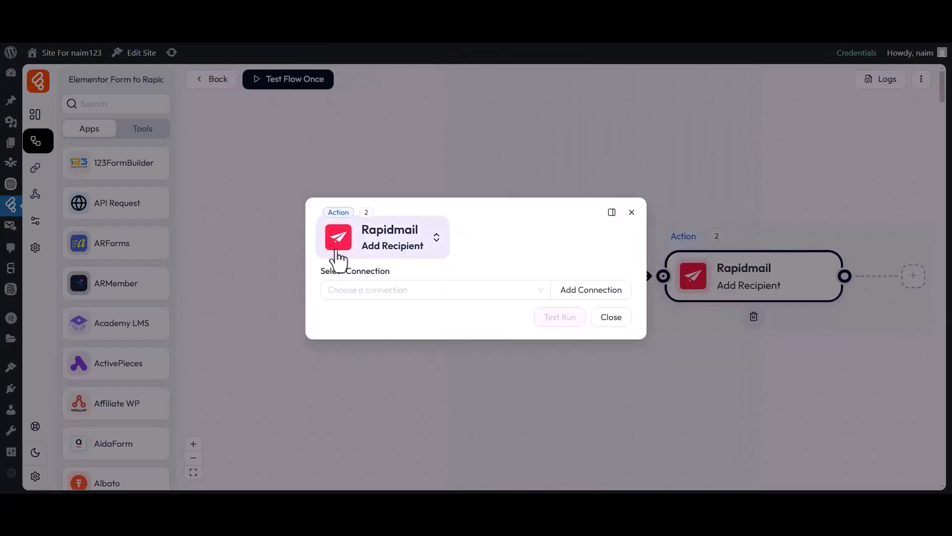
left_click(392, 274)
left_click(391, 291)
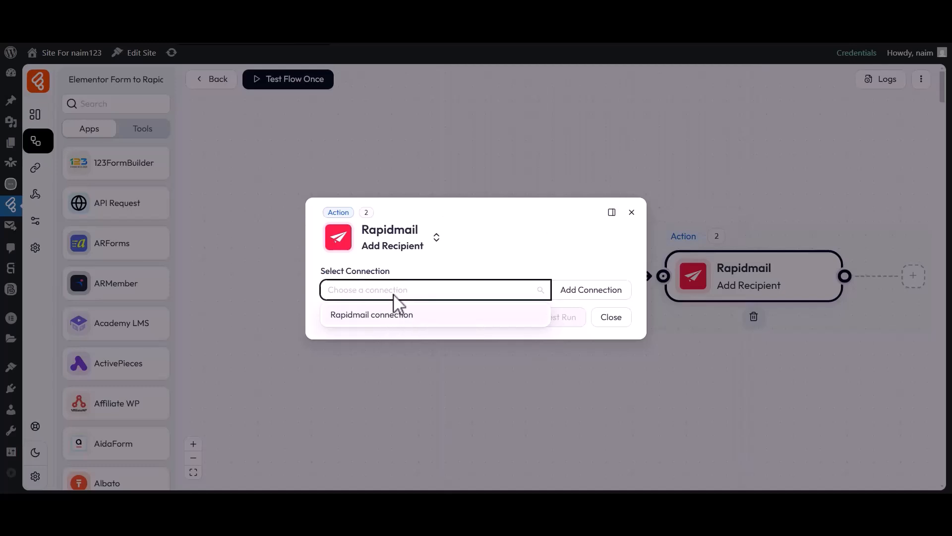
Step: Add a new connection named 'Rapidmail connection 1'
left_click(583, 292)
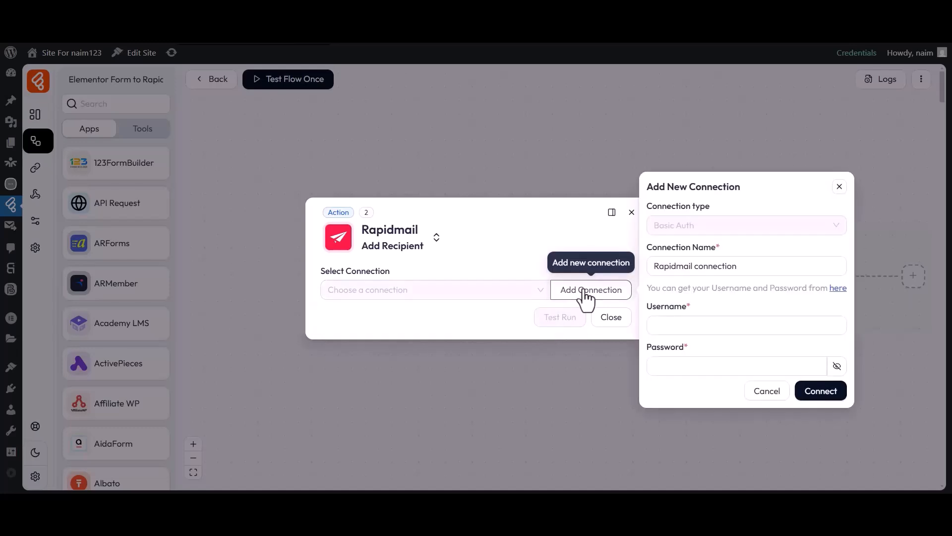
left_click_drag(646, 248, 675, 248)
left_click(718, 249)
left_click(741, 272)
type("1")
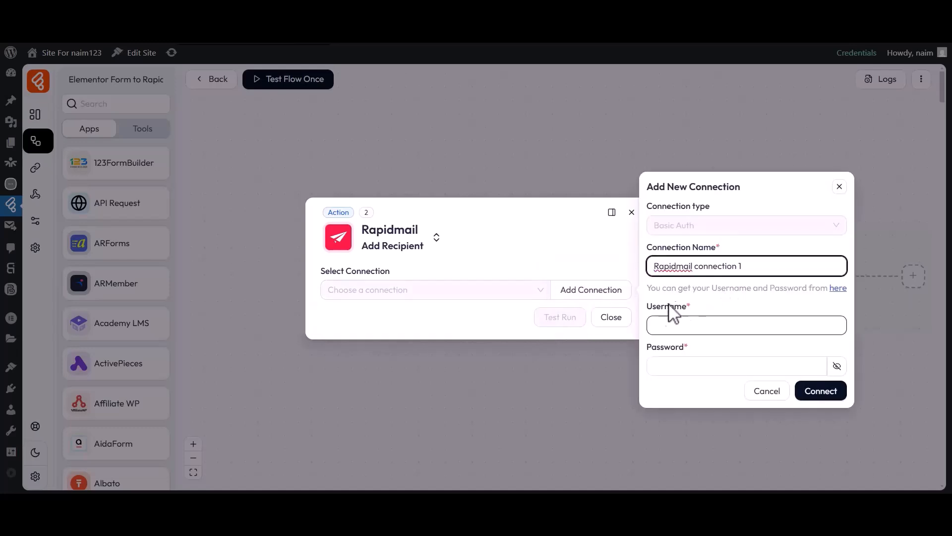
Step: Visit the Username and Password fields, then open Rapidmail's API credentials page
left_click_drag(647, 305, 688, 304)
left_click(681, 316)
left_click_drag(646, 347, 650, 346)
left_click(690, 349)
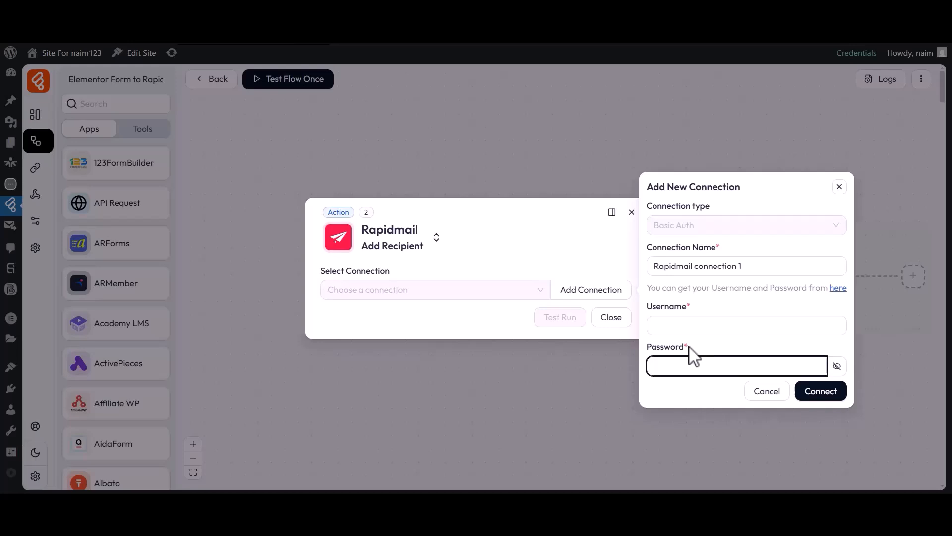
left_click(837, 289)
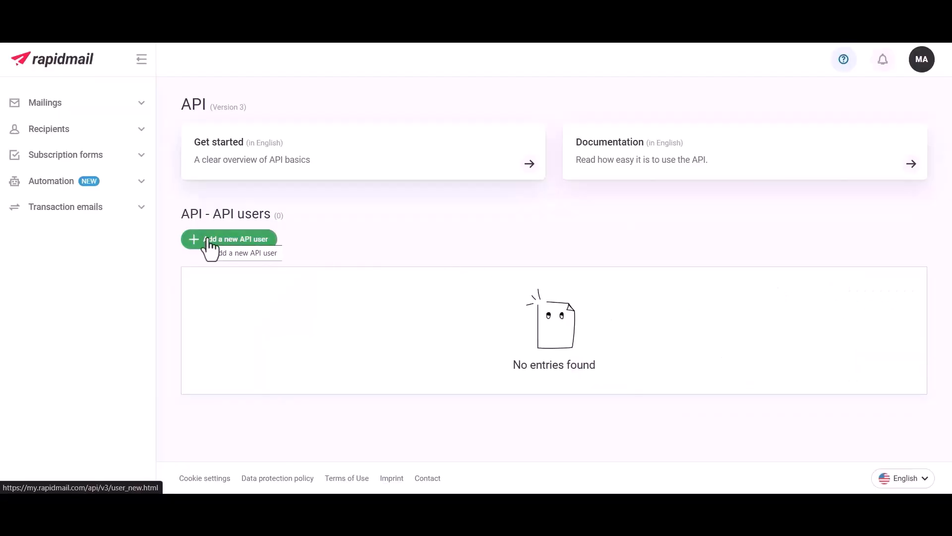
Step: Create a Rapidmail API user described as 'For Bit Flows'
left_click(225, 241)
left_click(365, 210)
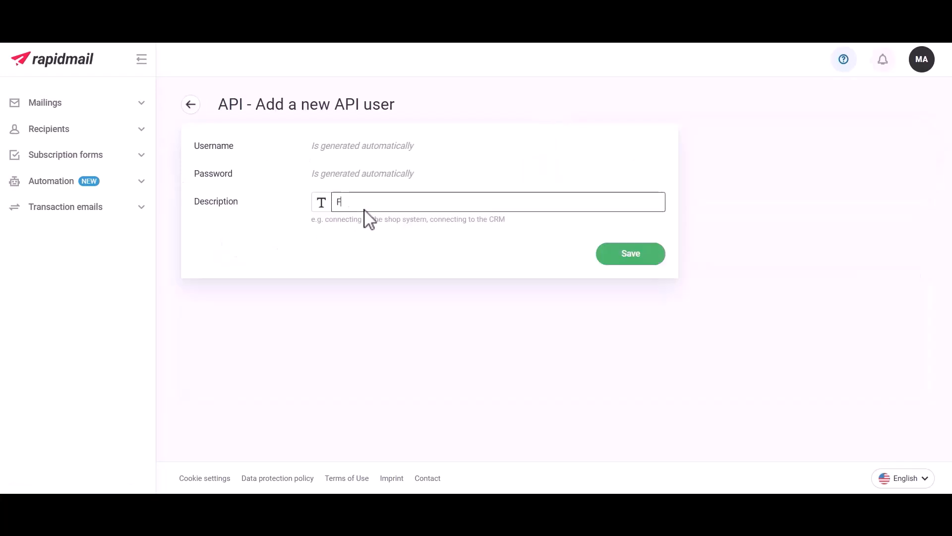
type("For Bit Flows")
left_click(630, 252)
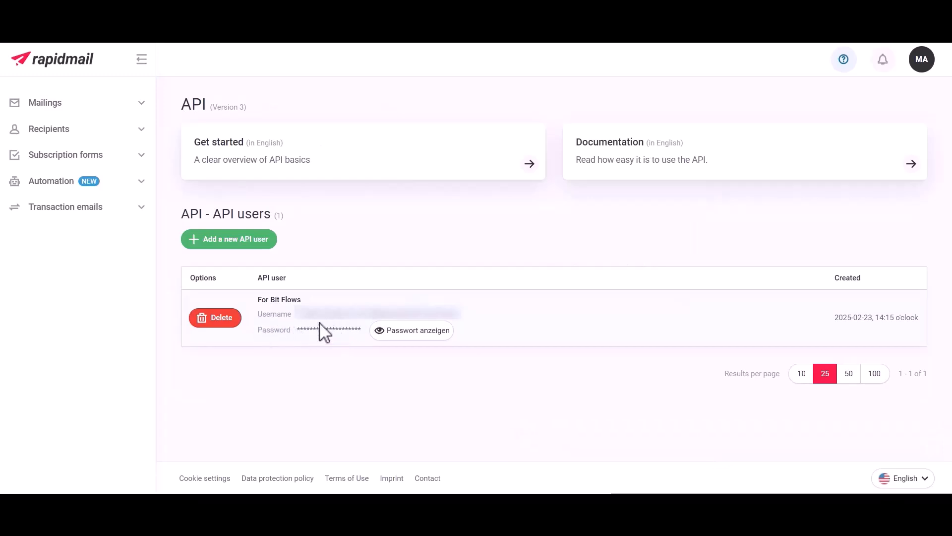
Step: Copy the API username into the connection form, then reveal and select the password
double_click(340, 315)
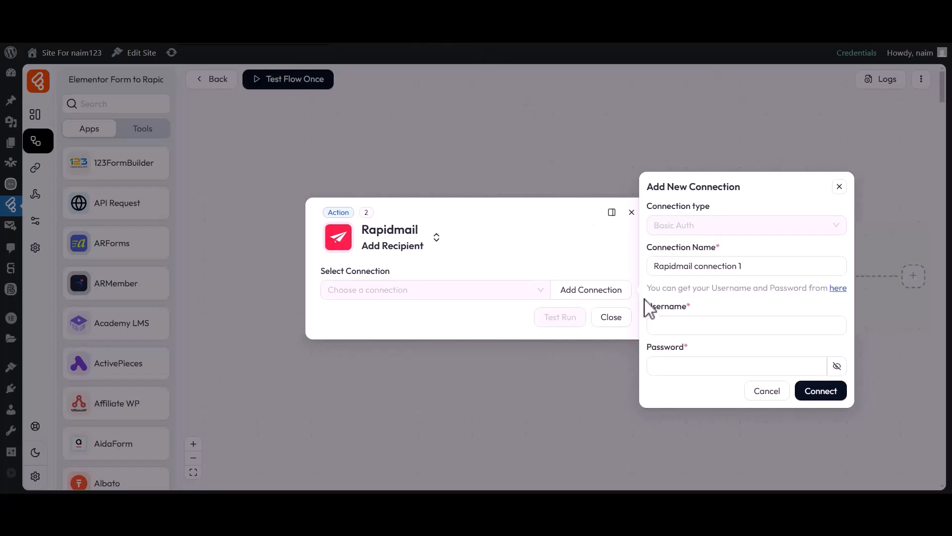
left_click(690, 325)
key("ctrl+v")
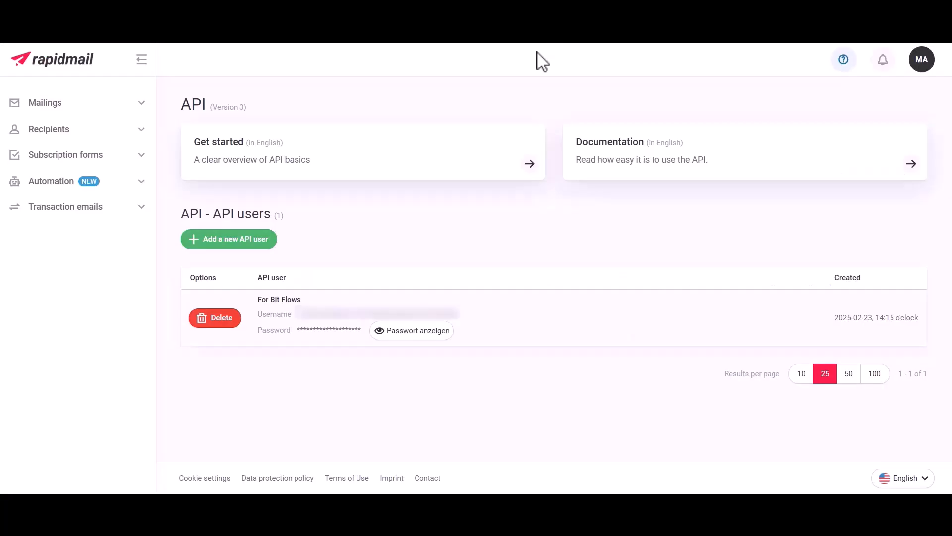
left_click(411, 330)
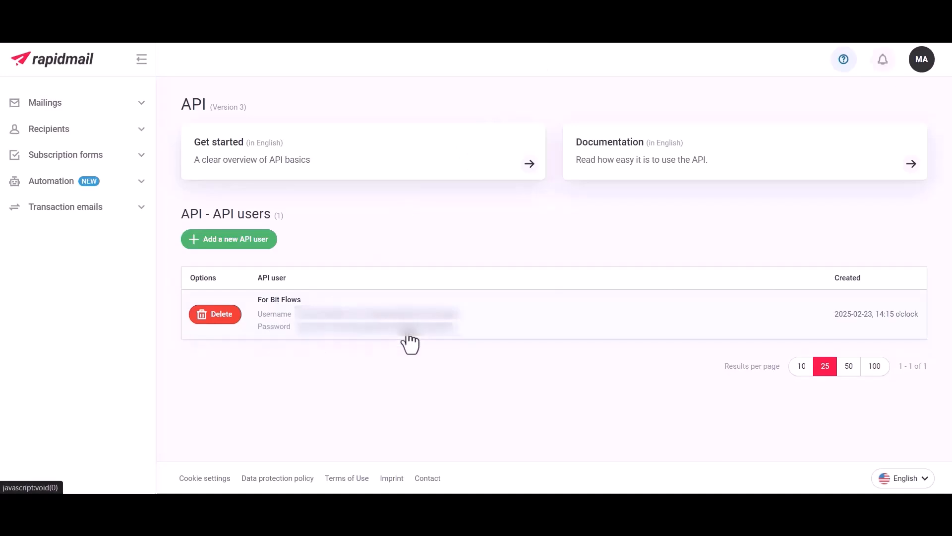
double_click(394, 328)
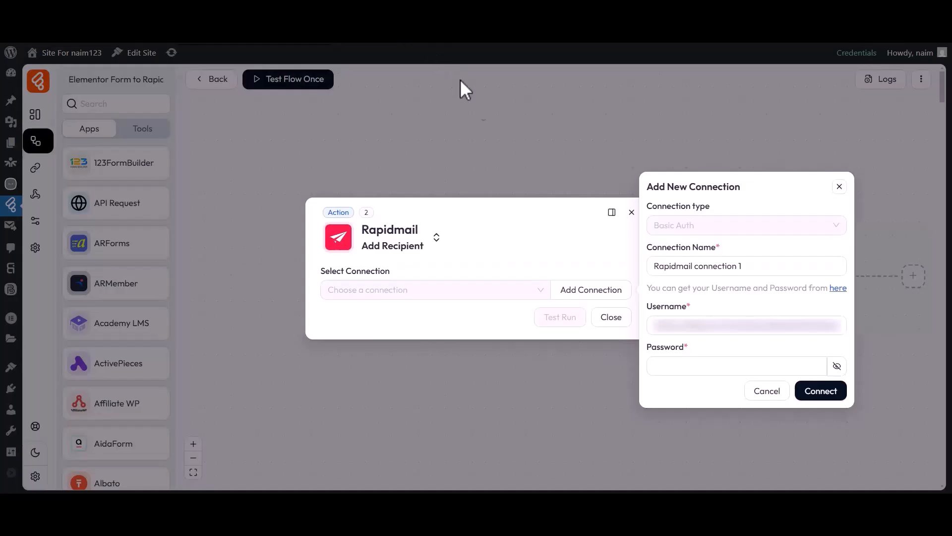
Step: Enter the API password and connect 'Rapidmail connection 1'
left_click(689, 367)
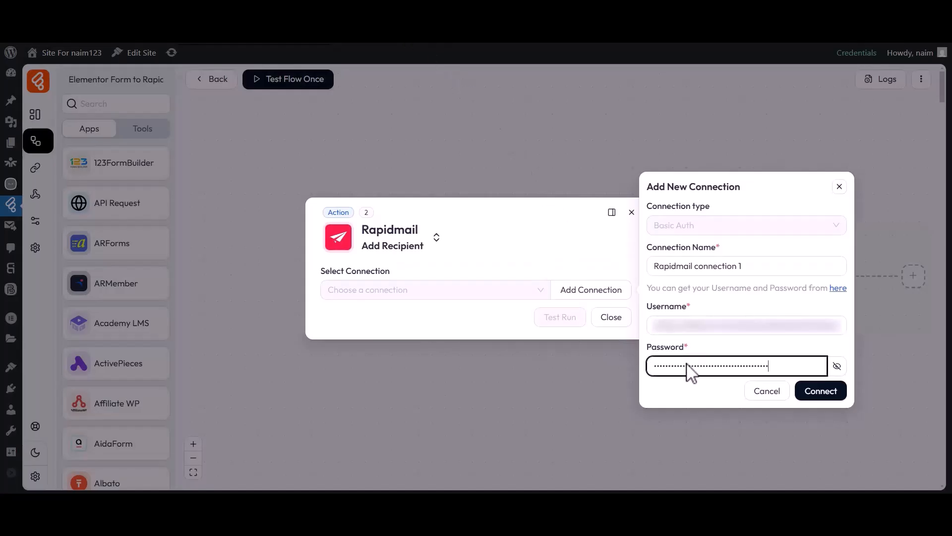
left_click(819, 393)
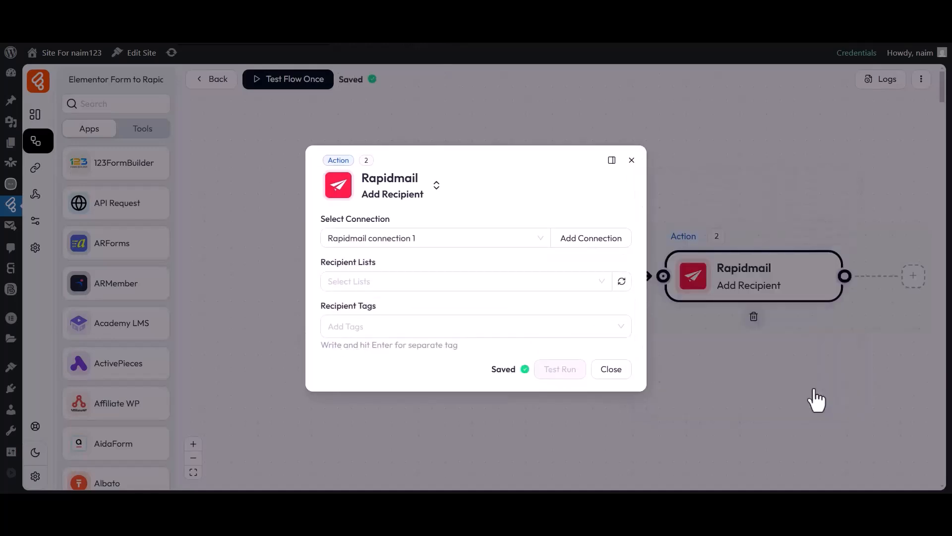
left_click_drag(321, 218, 390, 219)
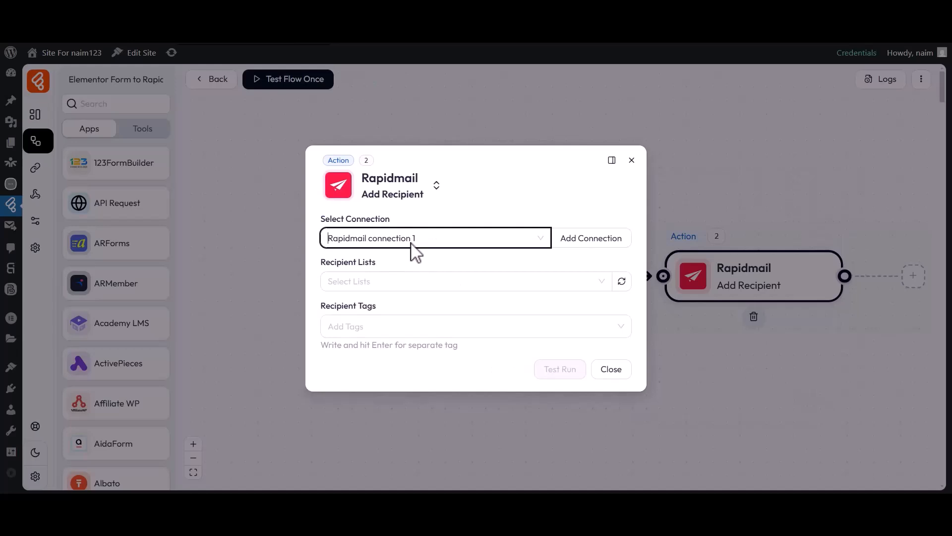
left_click_drag(344, 264, 389, 273)
Step: Choose the 'Bit Flows' recipient list and begin entering a recipient tag
left_click(382, 284)
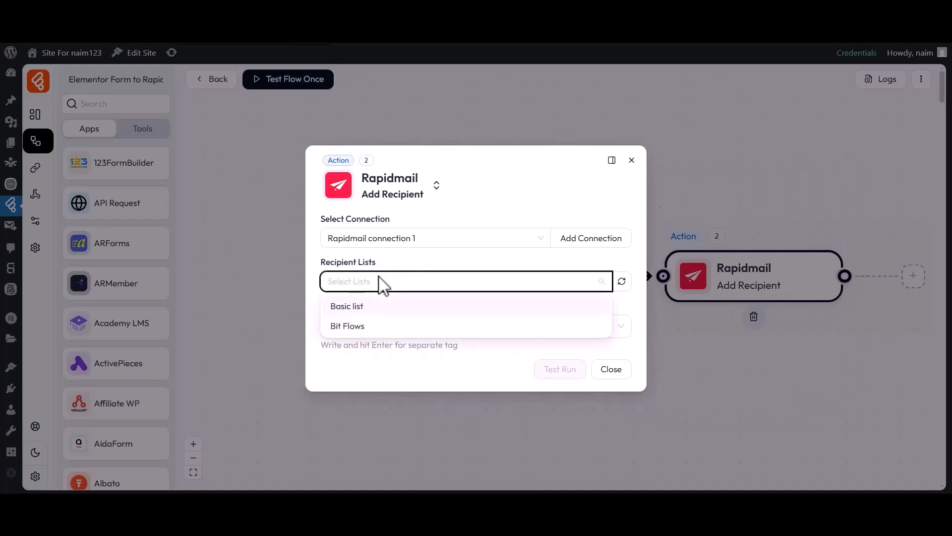
left_click(348, 325)
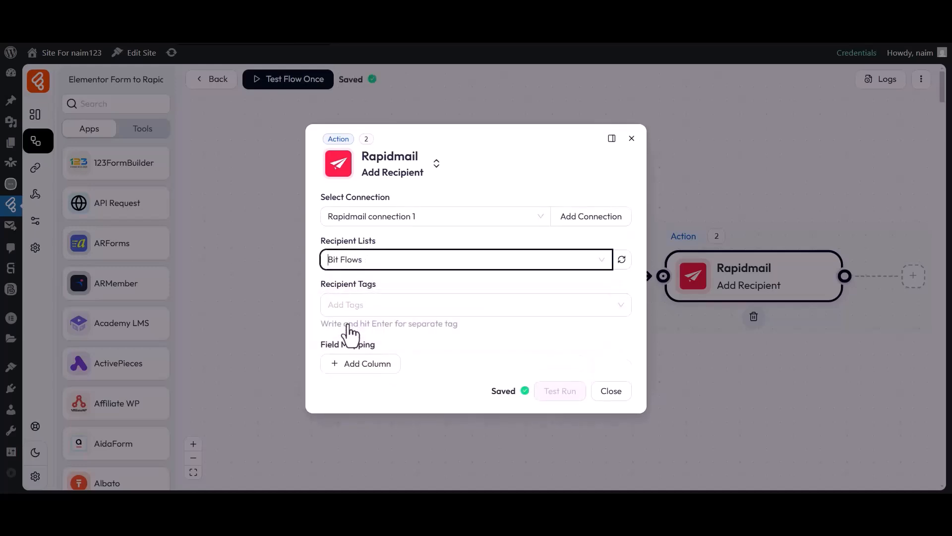
left_click_drag(325, 290, 374, 299)
Step: Add 'Tag-1' as a recipient tag and switch to Rapidmail connection 2
type("Tag-1")
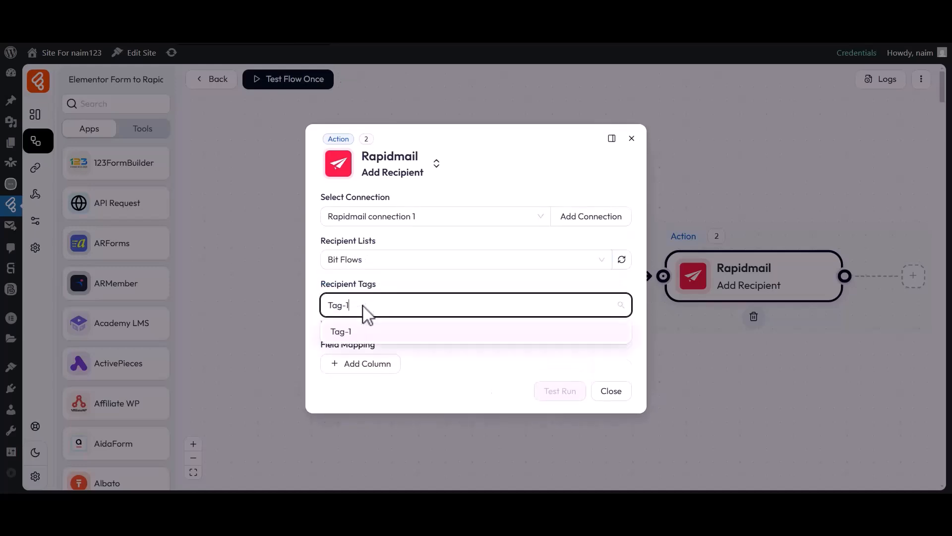
left_click(346, 328)
left_click(317, 306)
left_click_drag(321, 344, 327, 344)
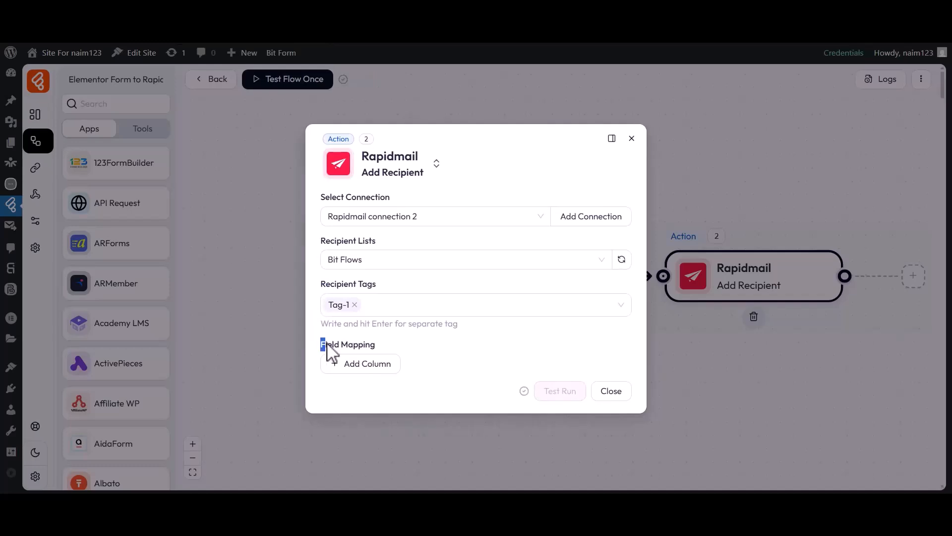
Step: Map Rapidmail's First name field to the form's first_name
left_click(361, 363)
left_click(357, 366)
left_click(358, 223)
left_click(497, 367)
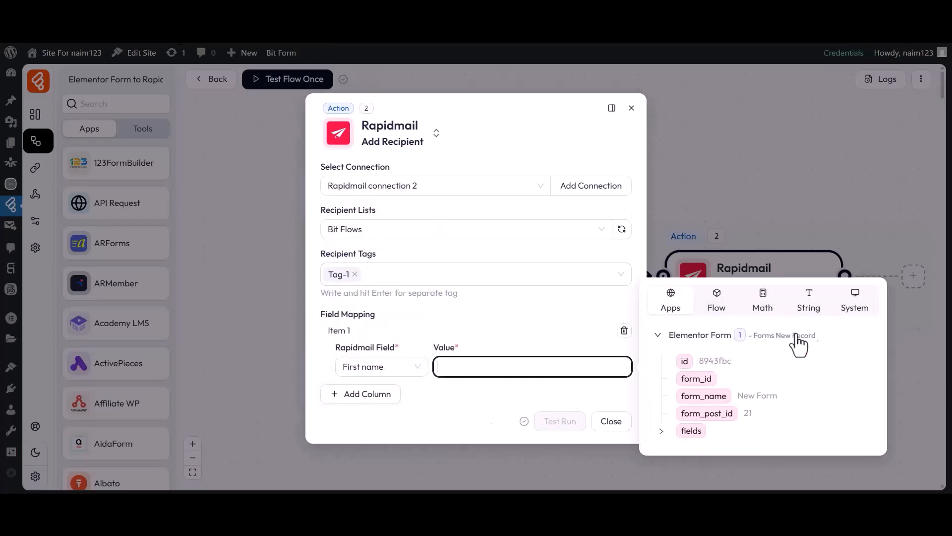
left_click(662, 430)
left_click(701, 422)
left_click(361, 393)
Step: Map Rapidmail's Last name field to the form's last_name
left_click(361, 397)
left_click(363, 274)
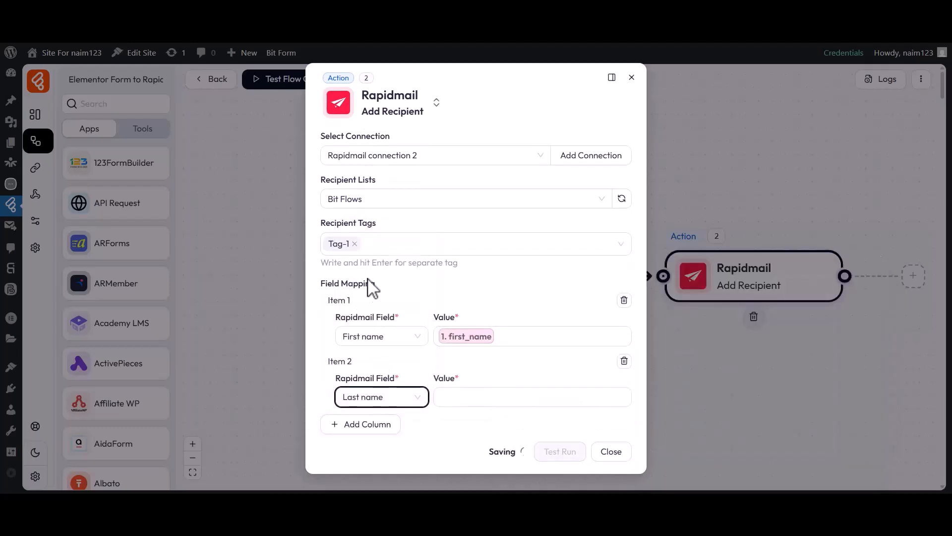
left_click(546, 399)
left_click(665, 459)
left_click(694, 452)
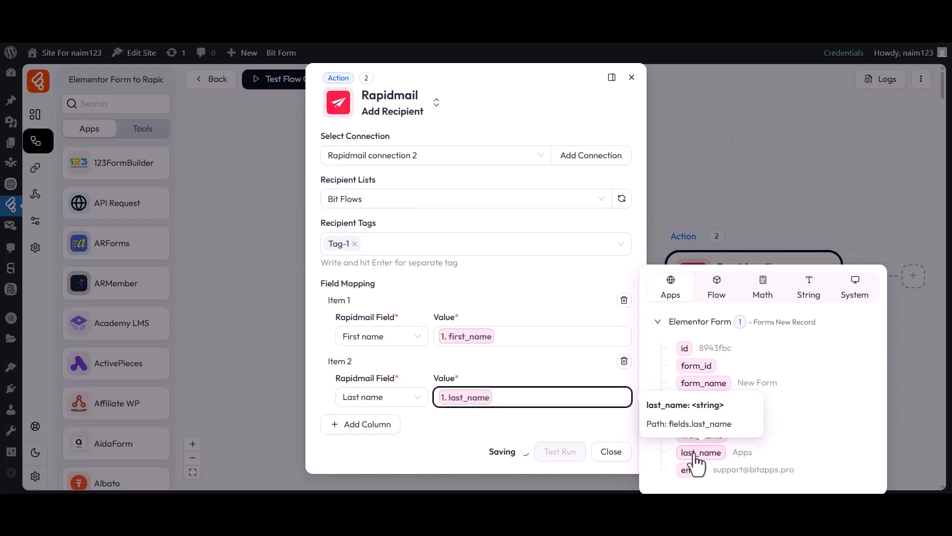
left_click(566, 423)
Step: Map Rapidmail's Email field to the form's email and close the action settings
left_click(361, 424)
left_click(378, 437)
left_click(364, 273)
left_click(525, 441)
left_click(659, 469)
left_click(690, 470)
left_click(533, 457)
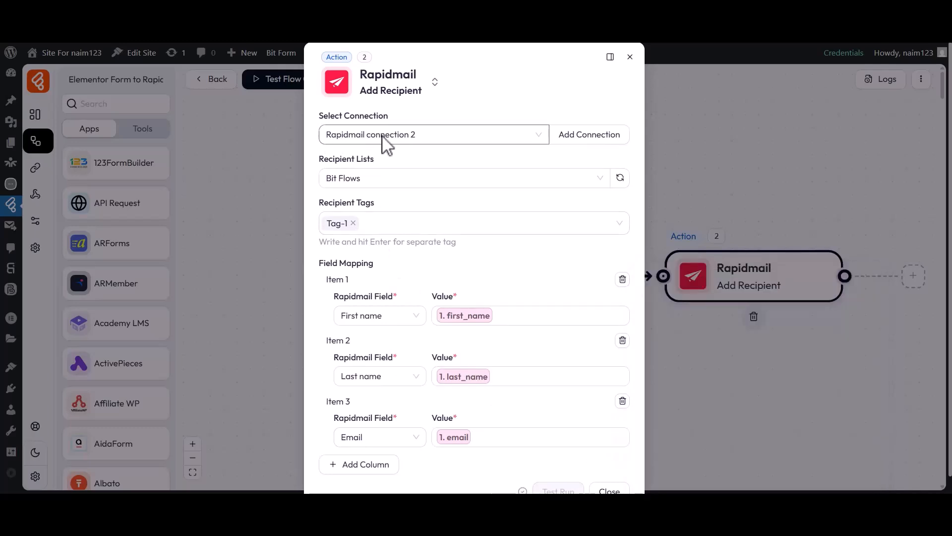
scroll(446, 377, "down", 1)
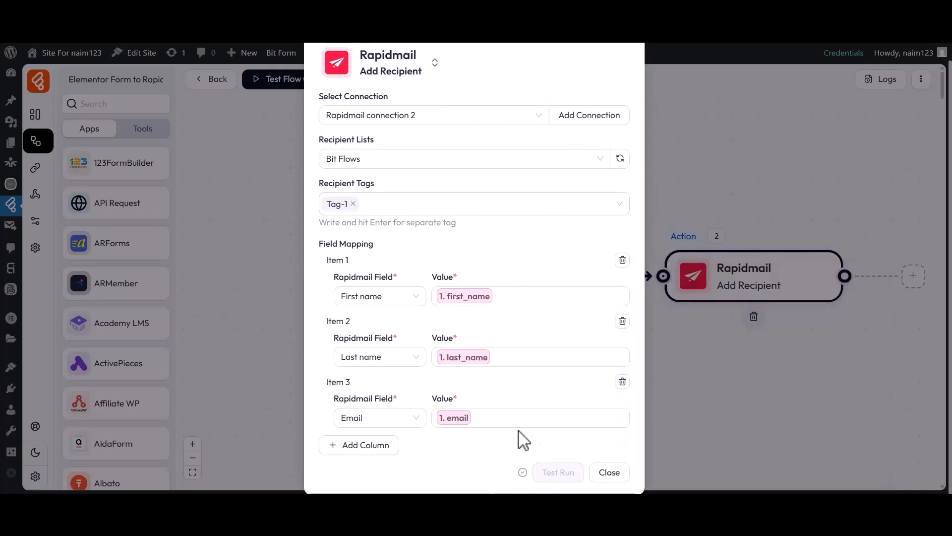
left_click(609, 472)
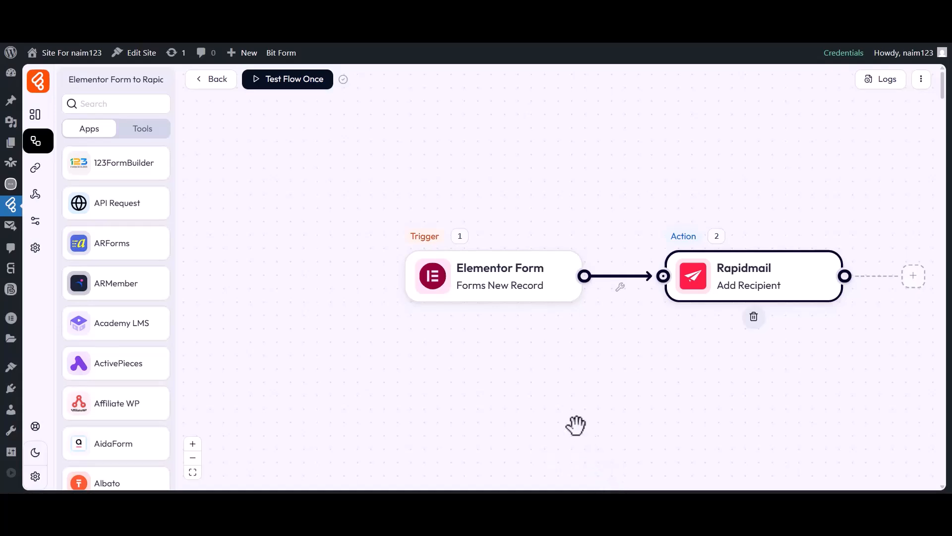
Step: Run Test Flow Once with Listen New Response and fill the form's first and last name
left_click(289, 85)
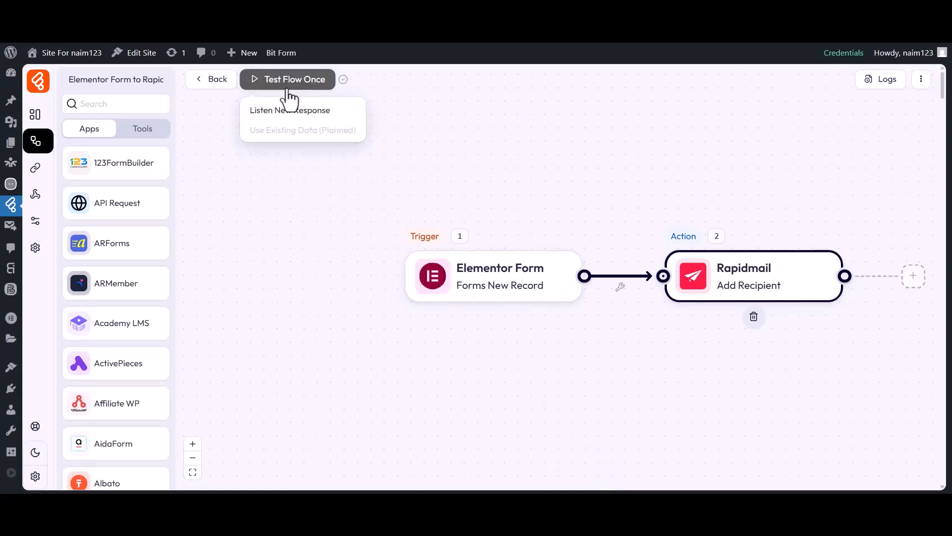
left_click(290, 110)
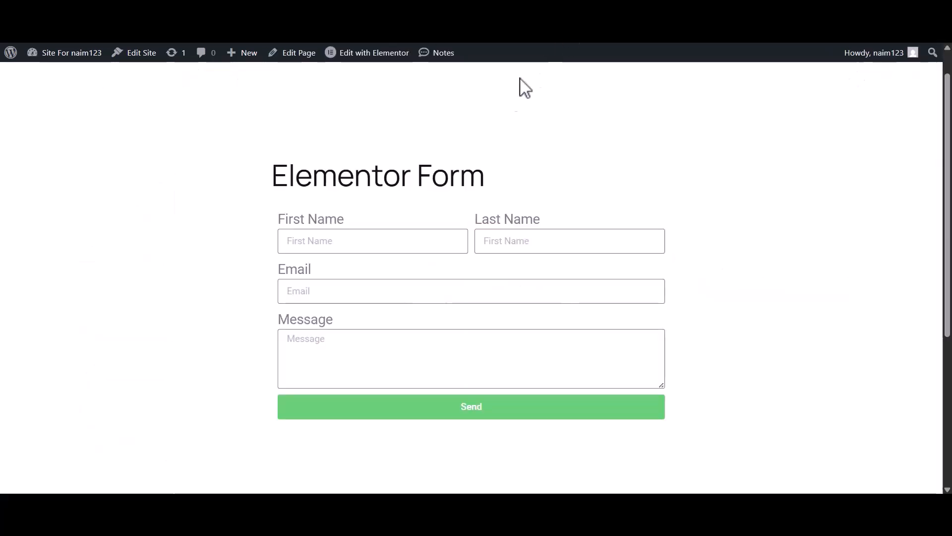
left_click(338, 243)
type("Bit")
left_click(489, 248)
type("Apps")
Step: Enter the email and message 'Hi, Bit Flows Team', submit, and return to Bit Flows
left_click(425, 298)
left_click(376, 355)
type("Hi, Bit Flows Team")
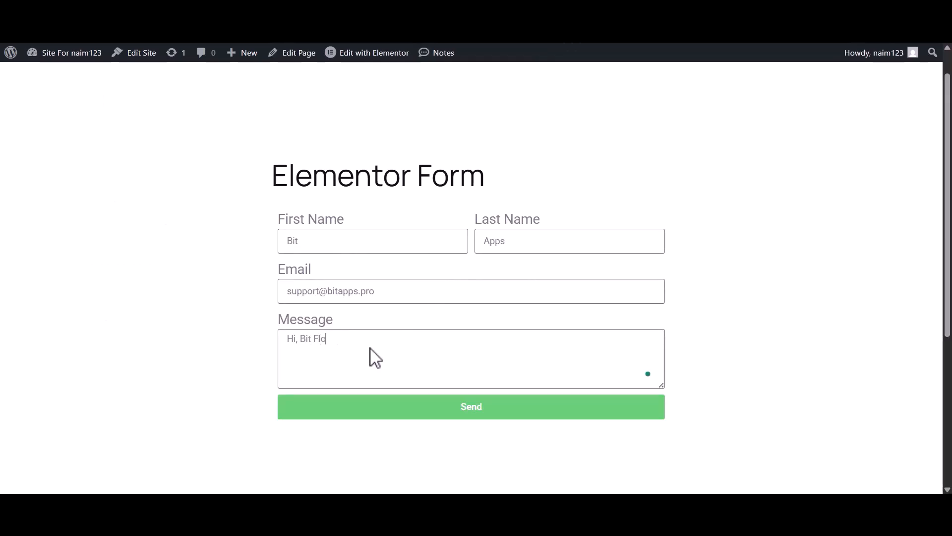
left_click(461, 407)
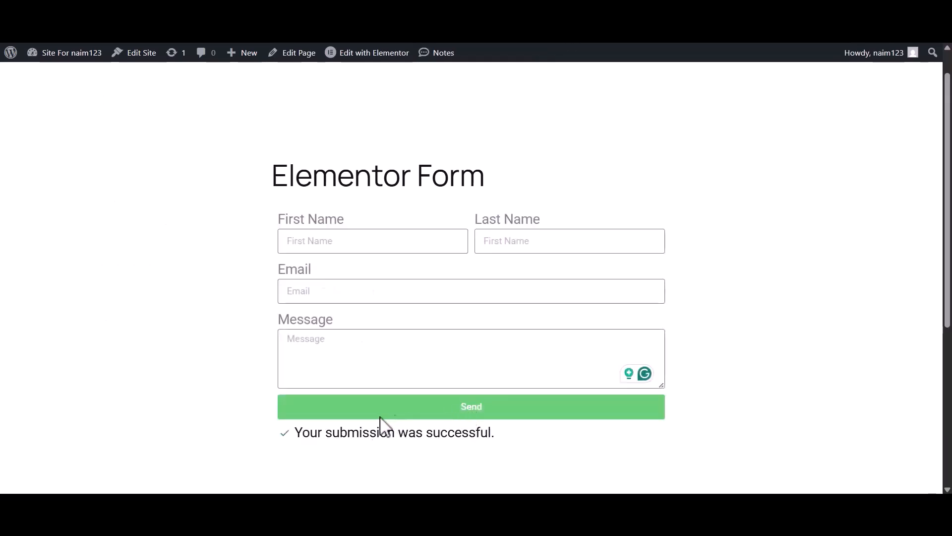
left_click_drag(295, 436, 463, 439)
left_click(502, 441)
left_click(326, 11)
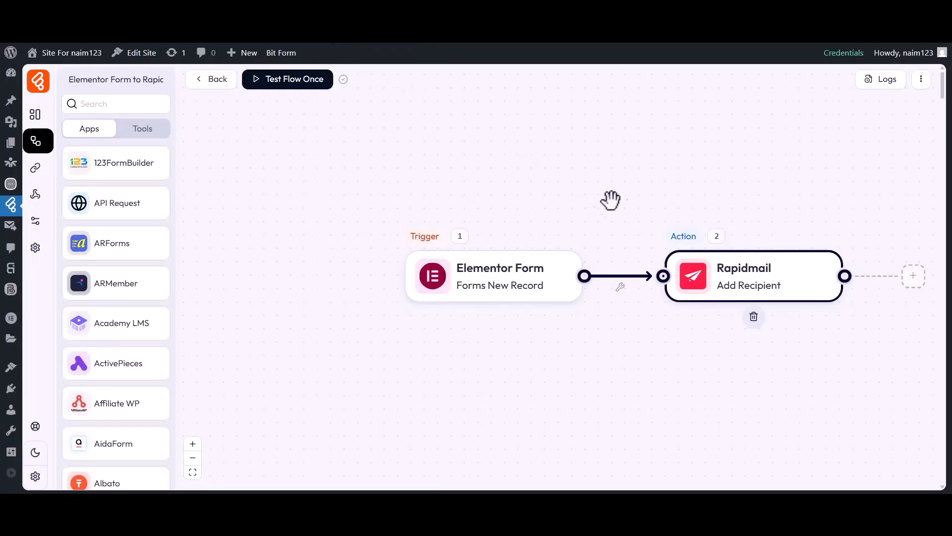
left_click(881, 80)
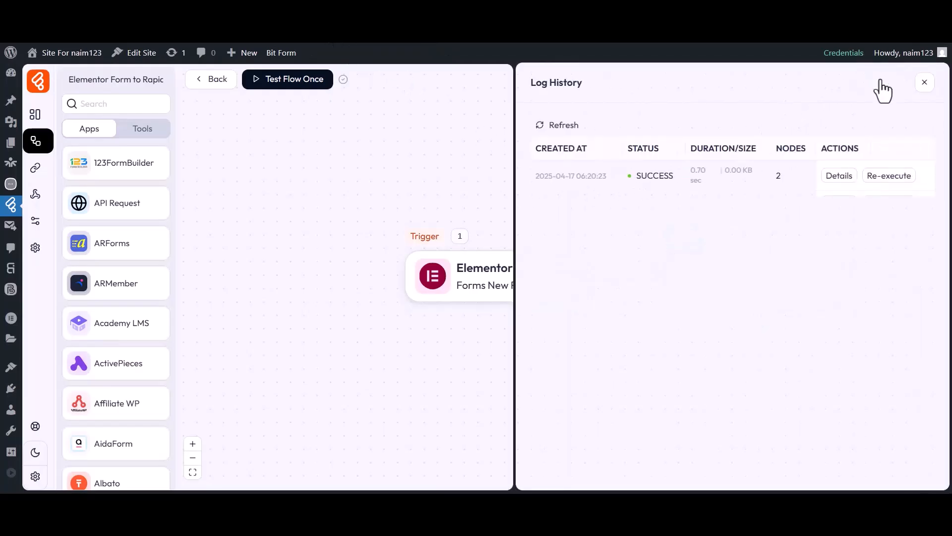
left_click_drag(636, 176, 676, 177)
left_click(834, 176)
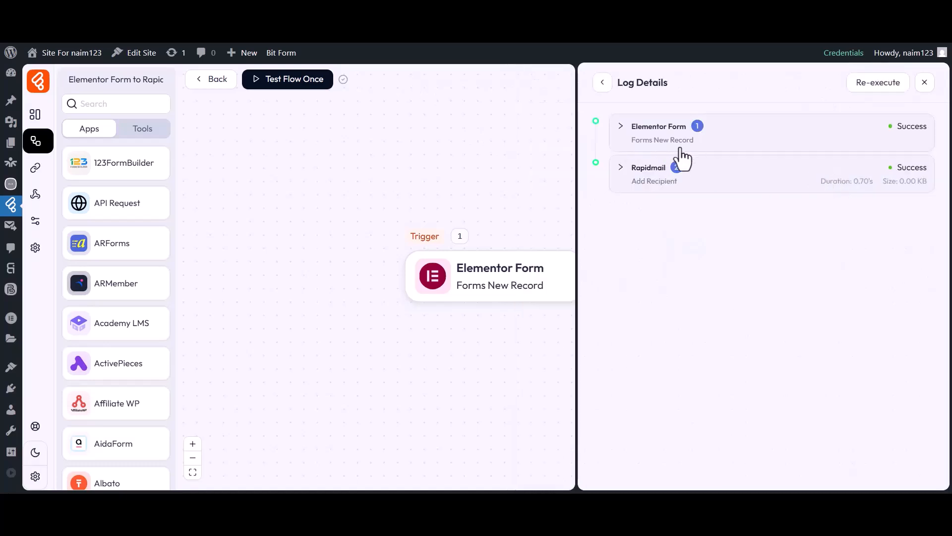
left_click(647, 174)
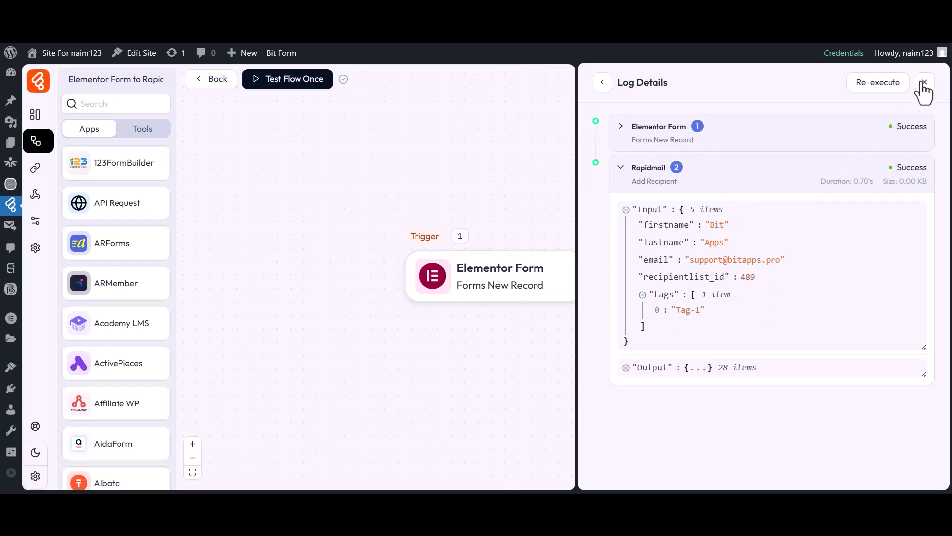
left_click(923, 84)
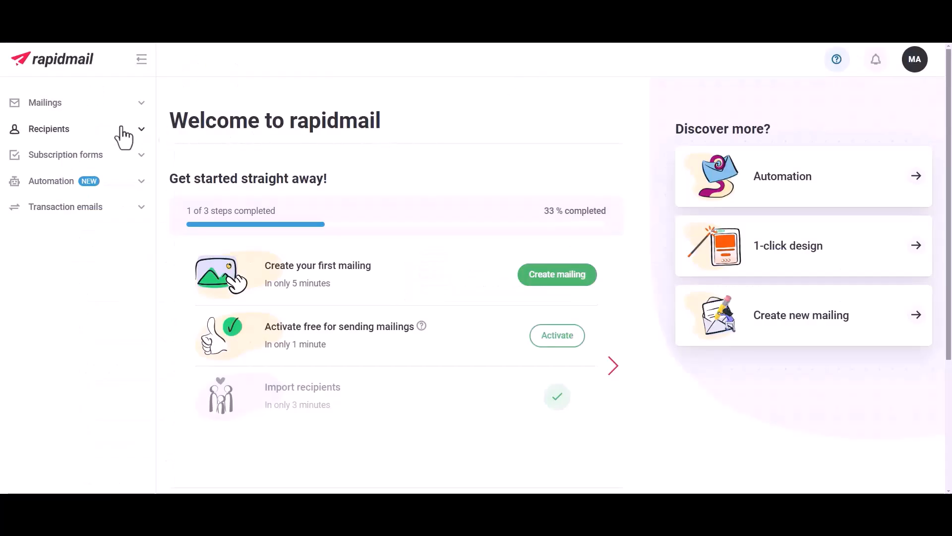
Step: In Rapidmail's Recipients section, open the Bit Flows list to find the tag-1 test contact added via API
left_click(47, 135)
left_click(49, 158)
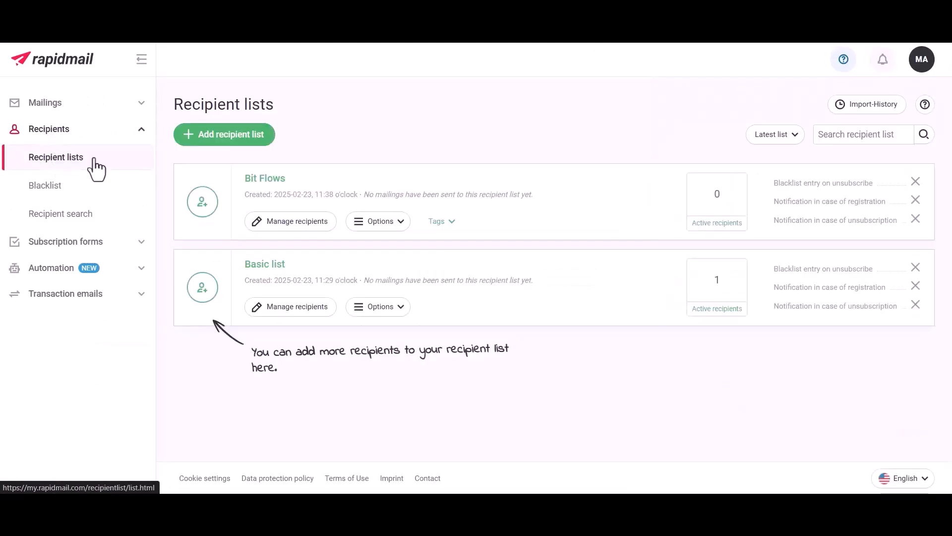
left_click(254, 177)
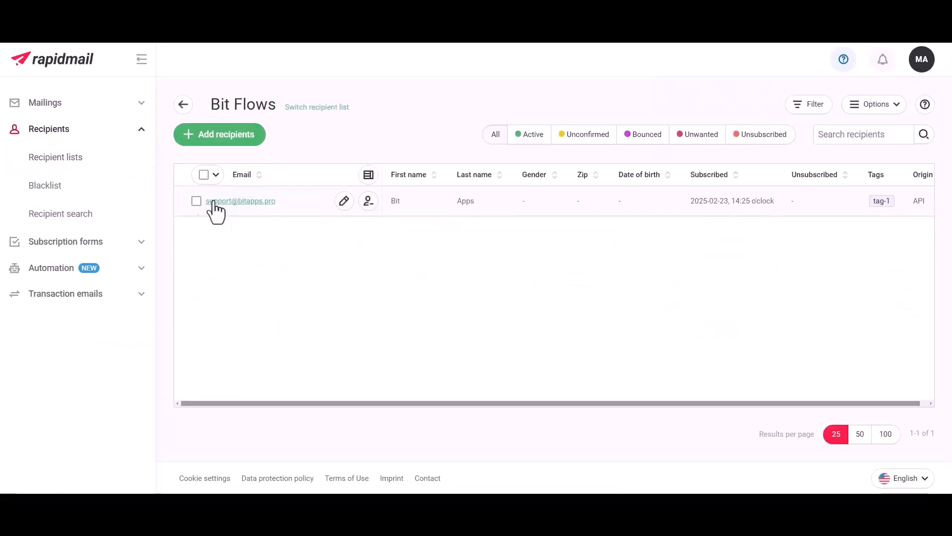